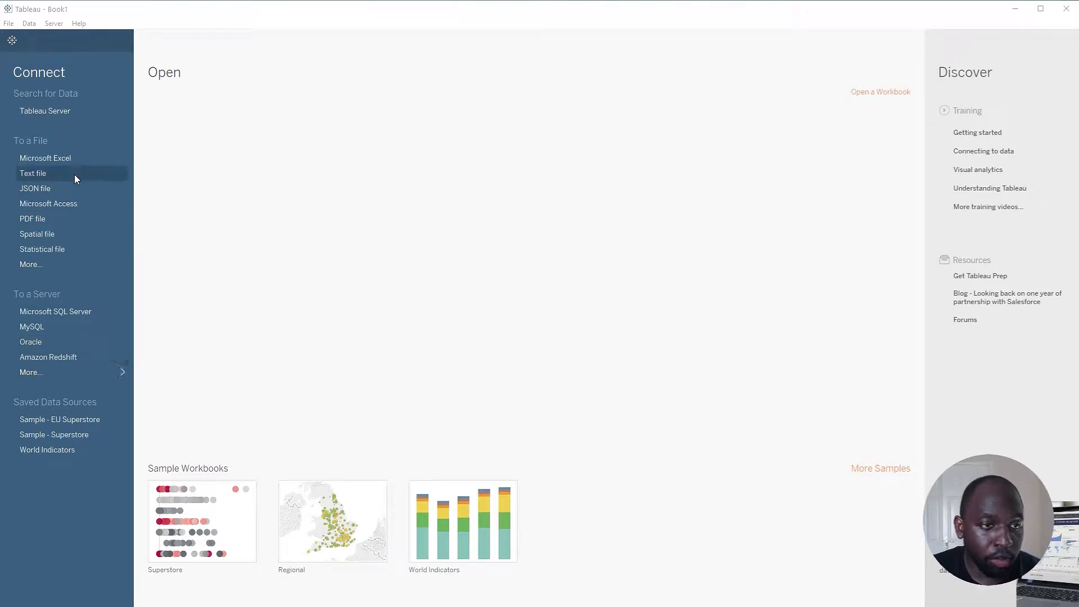
# Step: Start a new Spatial file connection from the start page
pyautogui.click(55, 237)
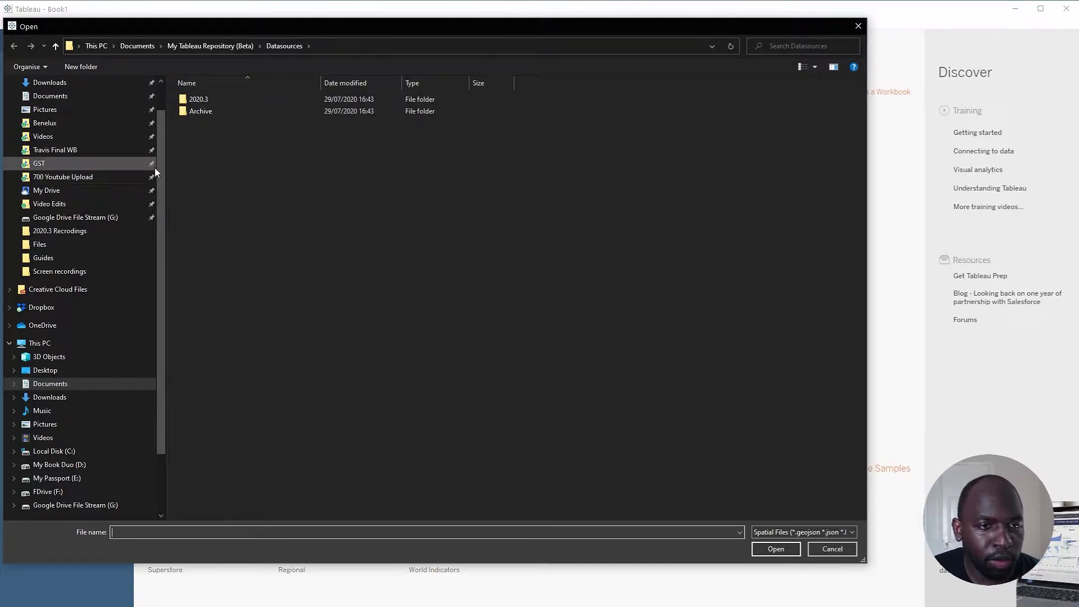
# Step: Browse from Desktop through 2020.3 > Files into the US Geometry folder
pyautogui.scroll(3, 158, 140)
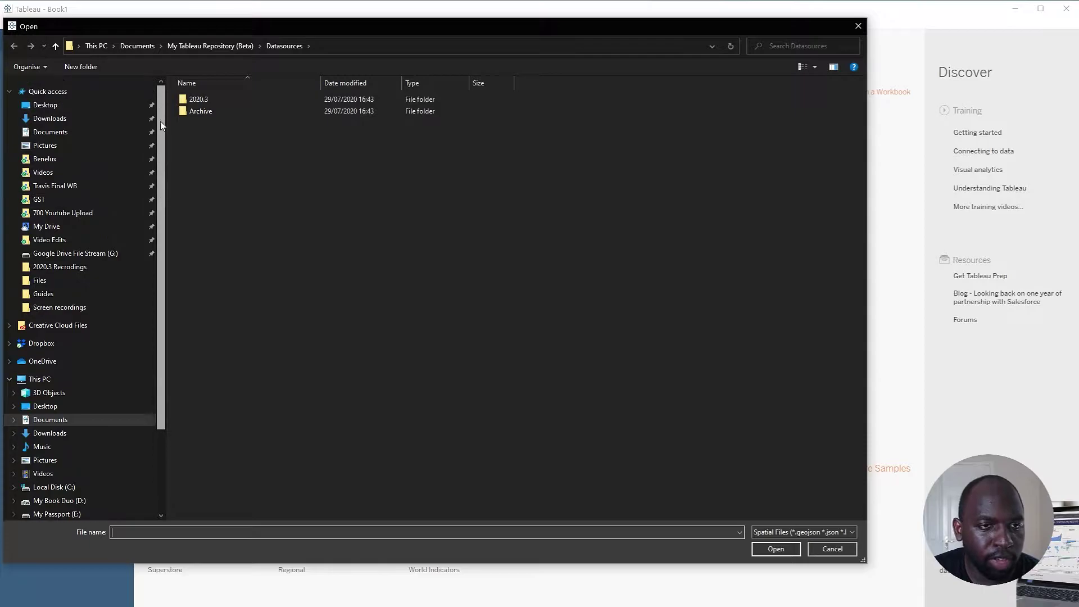
pyautogui.click(75, 104)
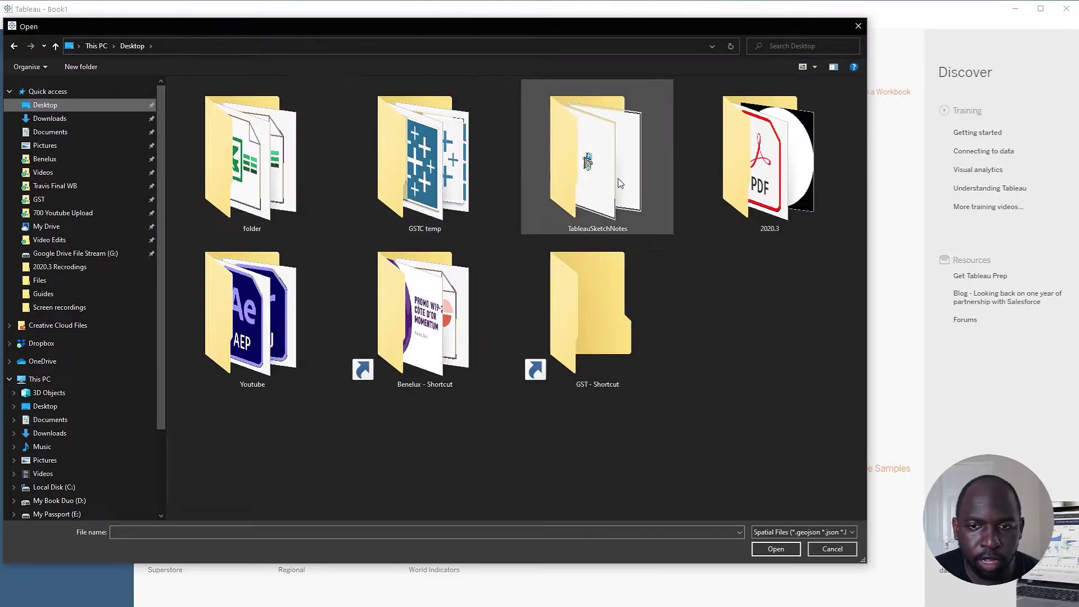
pyautogui.click(793, 191)
pyautogui.doubleClick(793, 190)
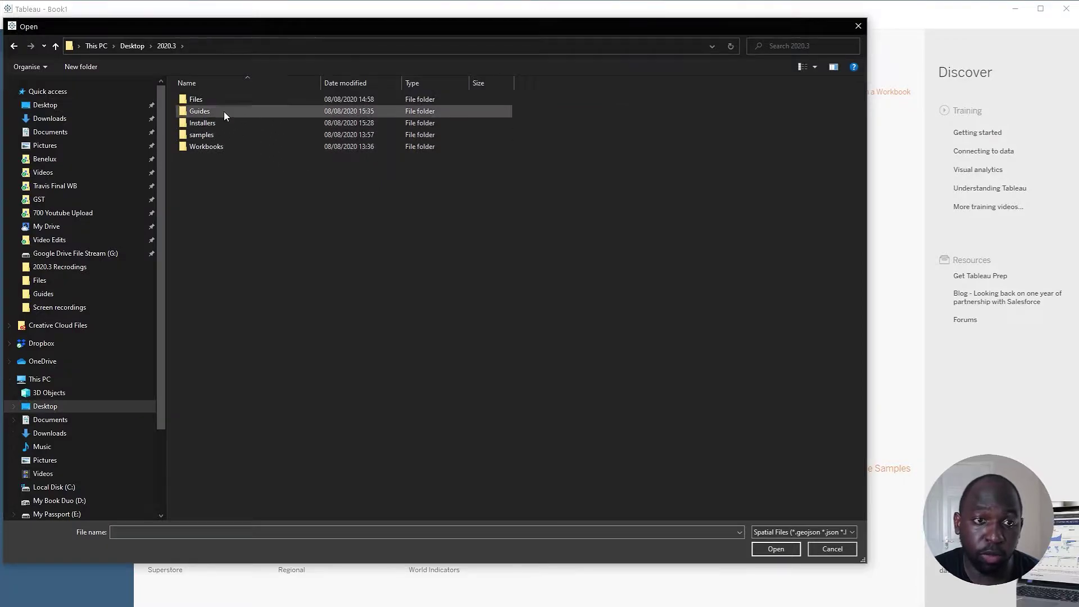
pyautogui.click(217, 132)
pyautogui.doubleClick(218, 135)
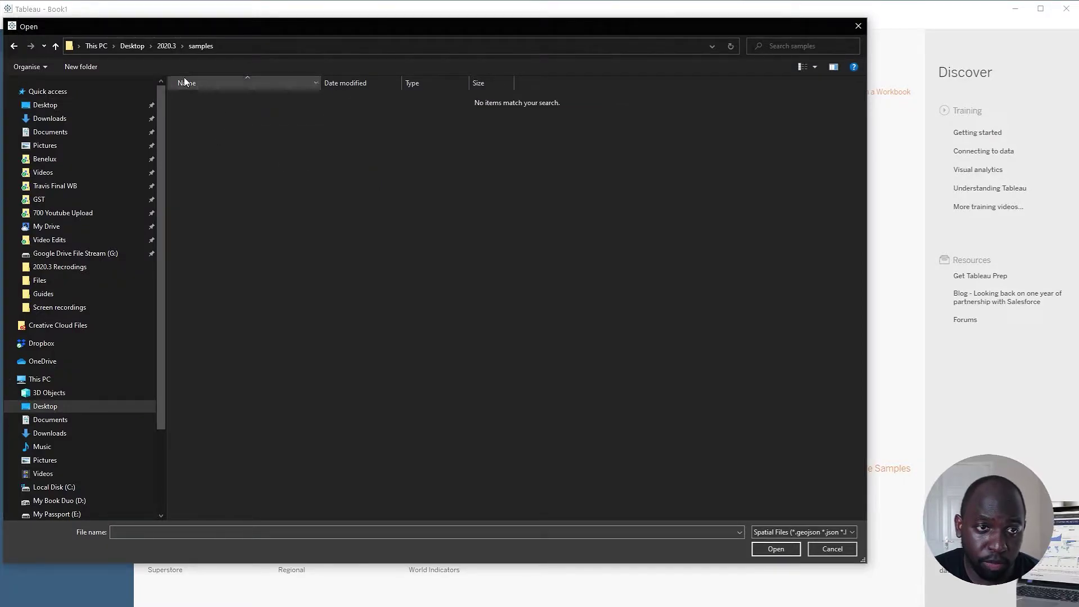
pyautogui.click(166, 46)
pyautogui.doubleClick(234, 102)
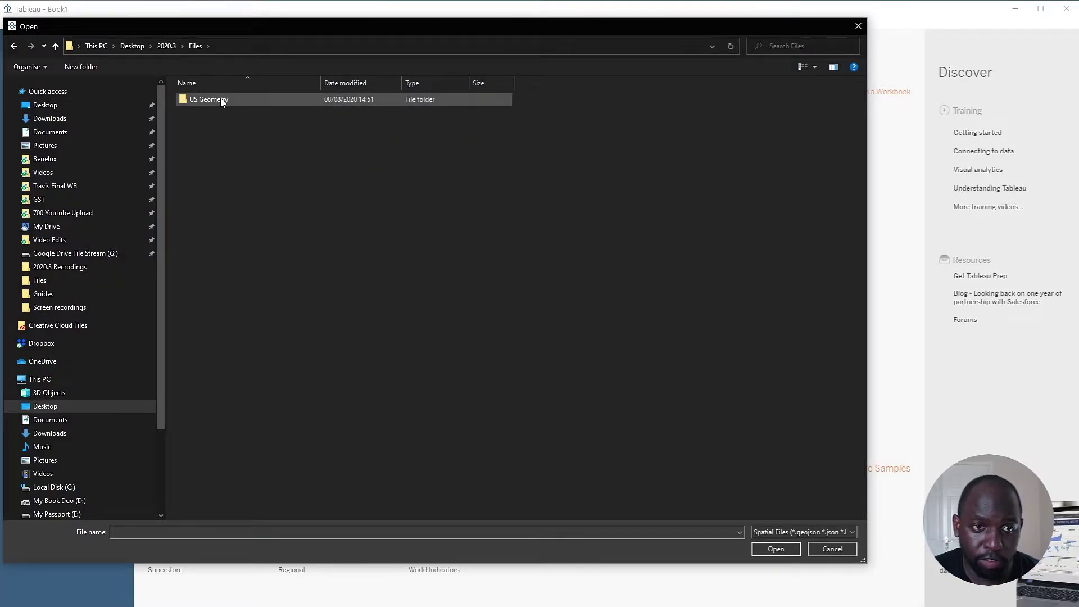
pyautogui.doubleClick(221, 99)
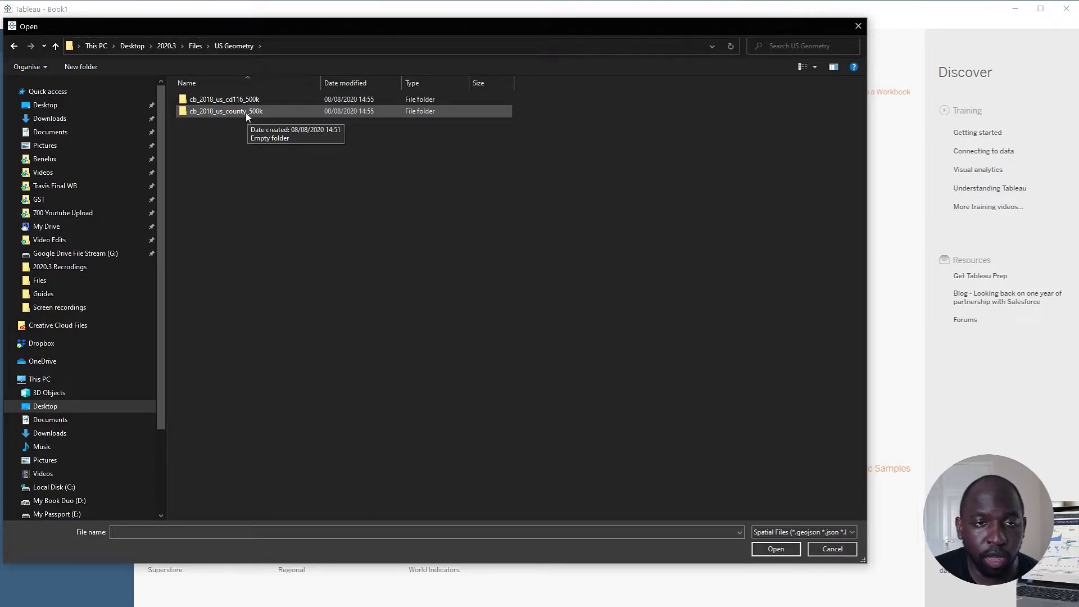
# Step: Connect to cb_2018_us_cd116_500k.shp inside the cb_2018_us_cd116_500k folder
pyautogui.doubleClick(232, 102)
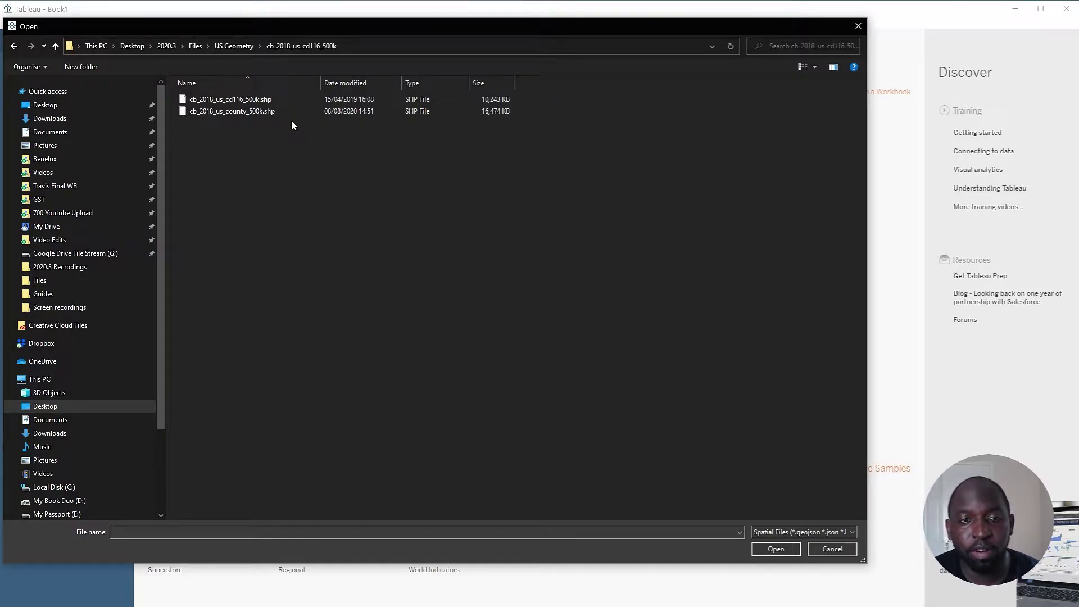
pyautogui.click(234, 46)
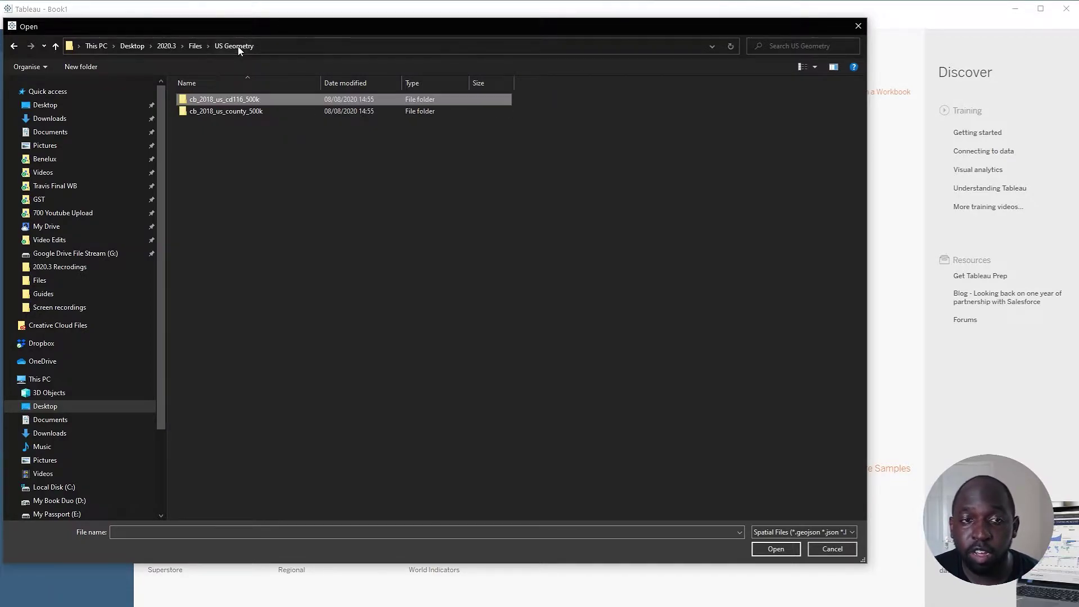
pyautogui.click(219, 111)
pyautogui.doubleClick(220, 111)
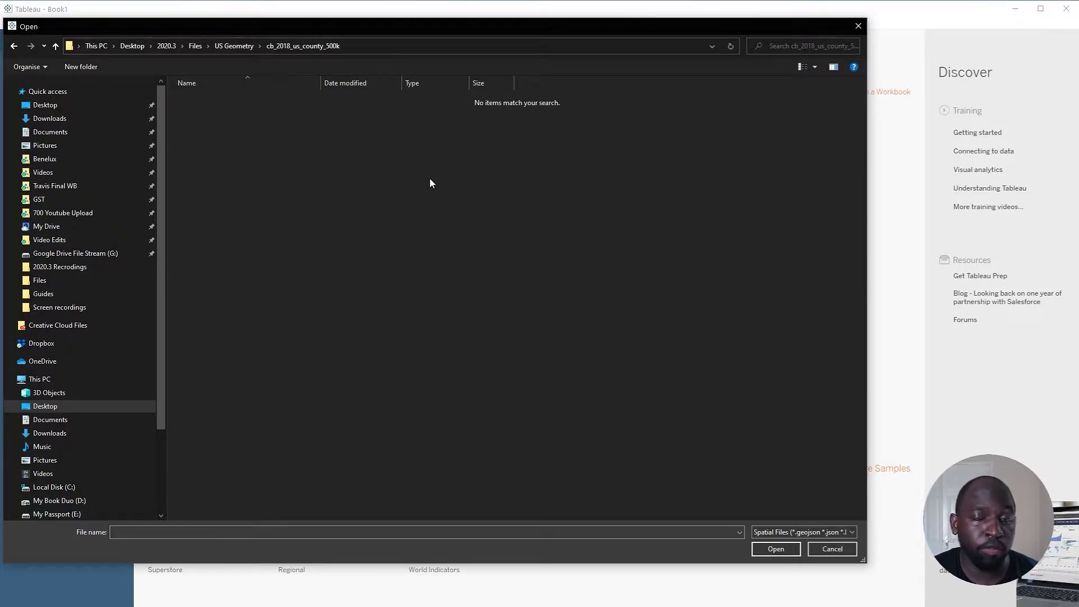
pyautogui.click(248, 52)
pyautogui.doubleClick(259, 100)
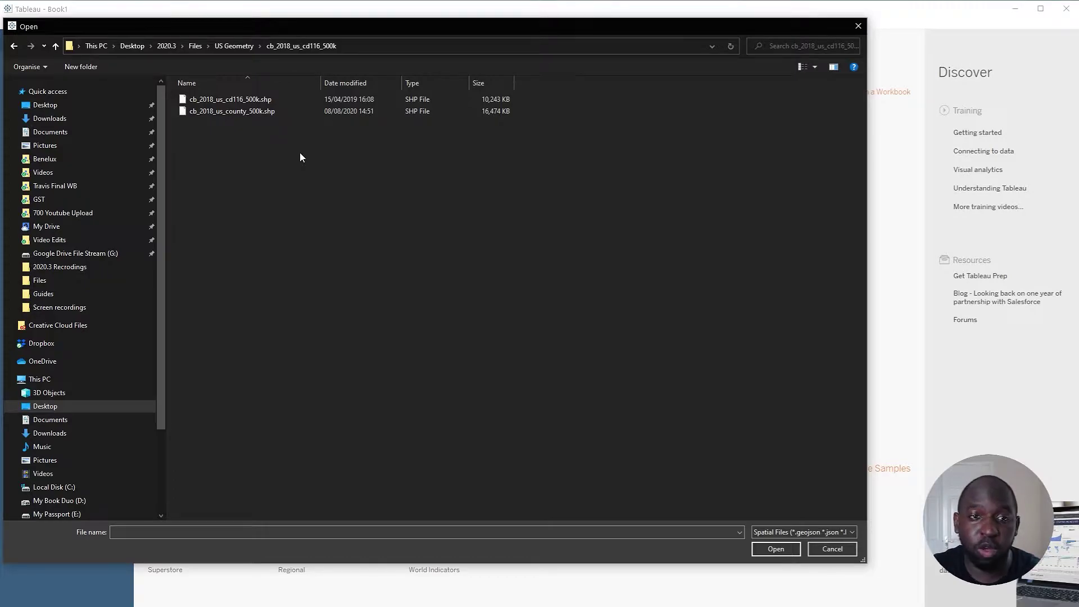
pyautogui.click(261, 99)
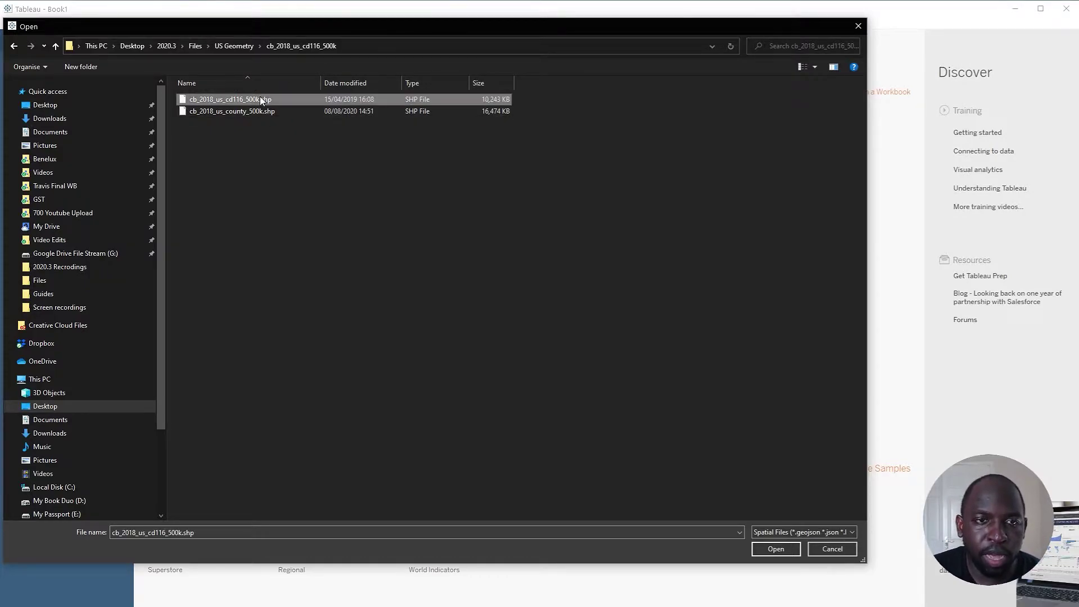
pyautogui.click(775, 548)
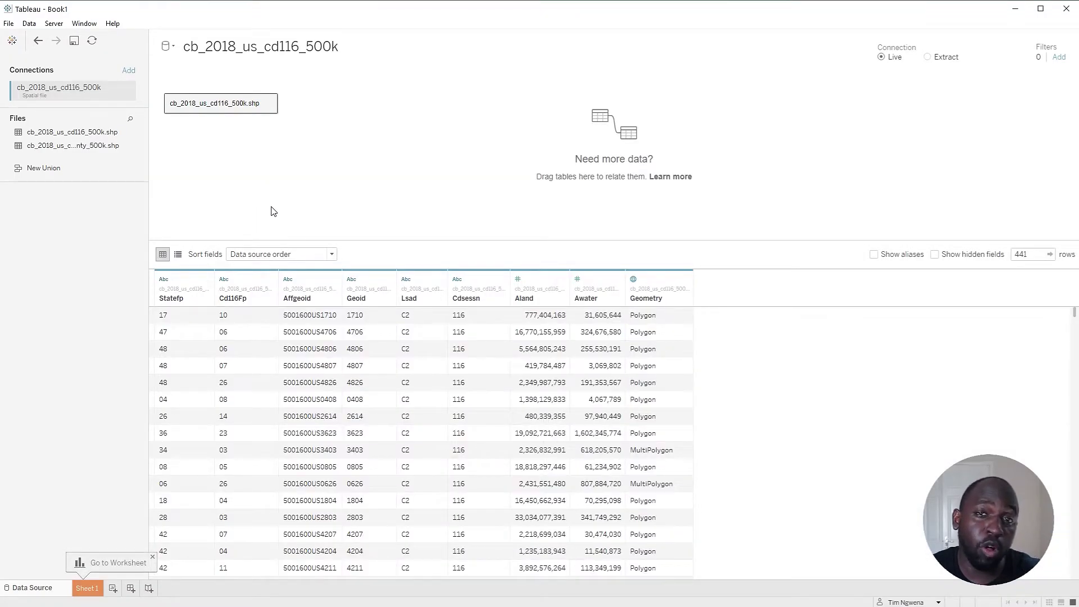
# Step: Widen the Connections/Files pane so cb_2018_us_cd116_500k.shp and cb_2018_us_county_500k.shp show in full
pyautogui.click(78, 138)
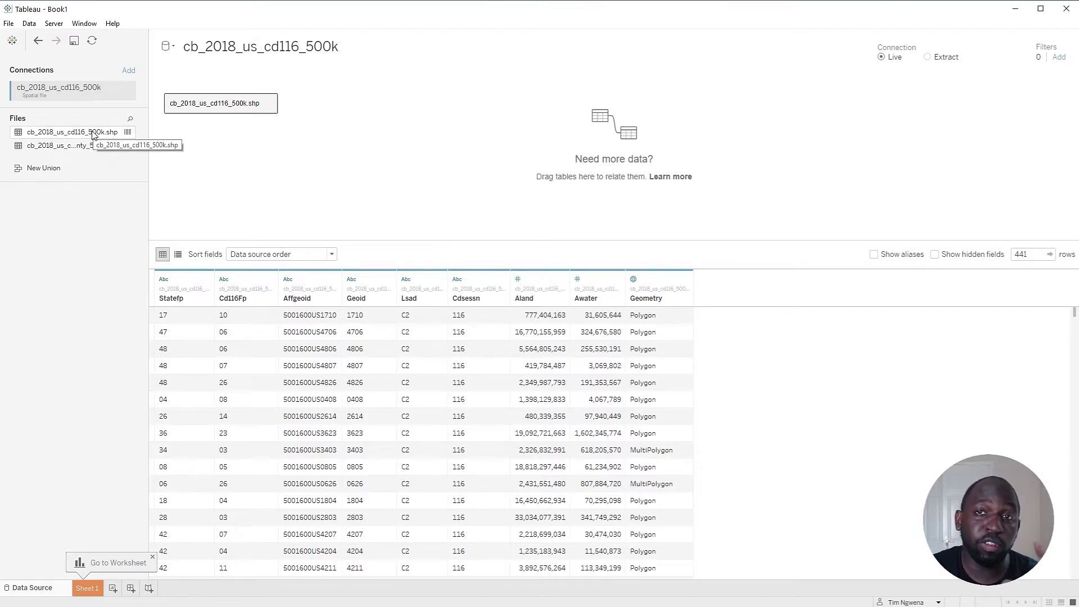
pyautogui.moveTo(148, 156); pyautogui.dragTo(183, 172)
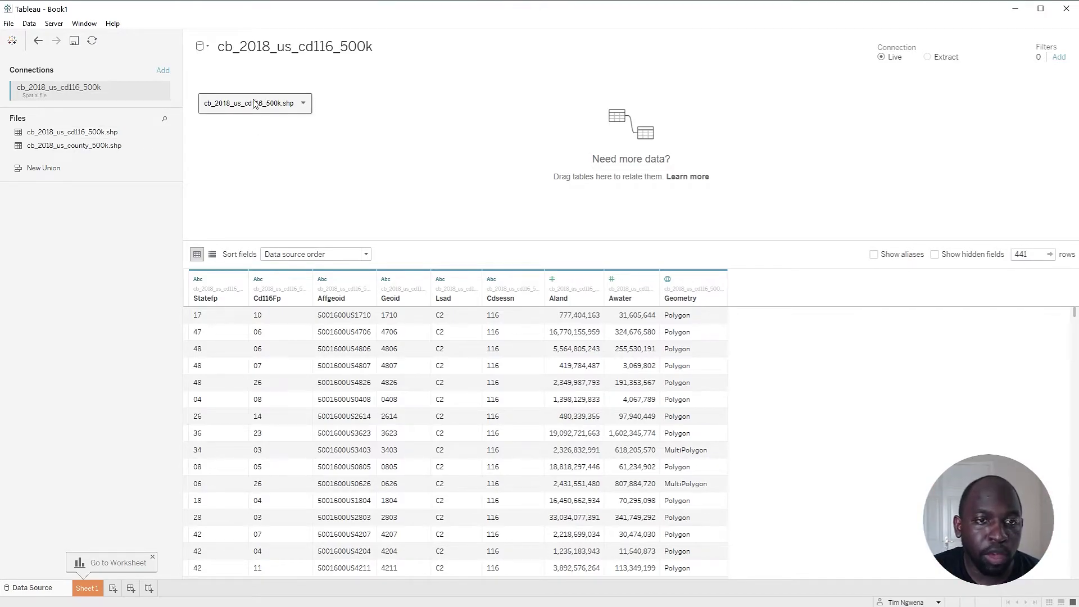
# Step: Convert the district table to a union and add cb_2018_us_county_500k.shp to it
pyautogui.click(303, 104)
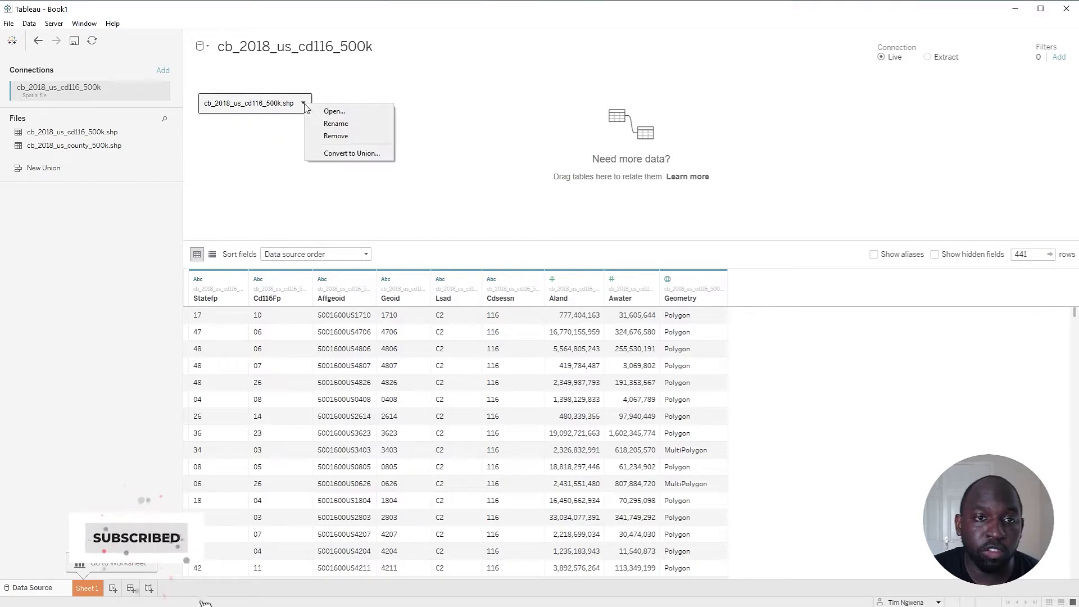
pyautogui.click(365, 160)
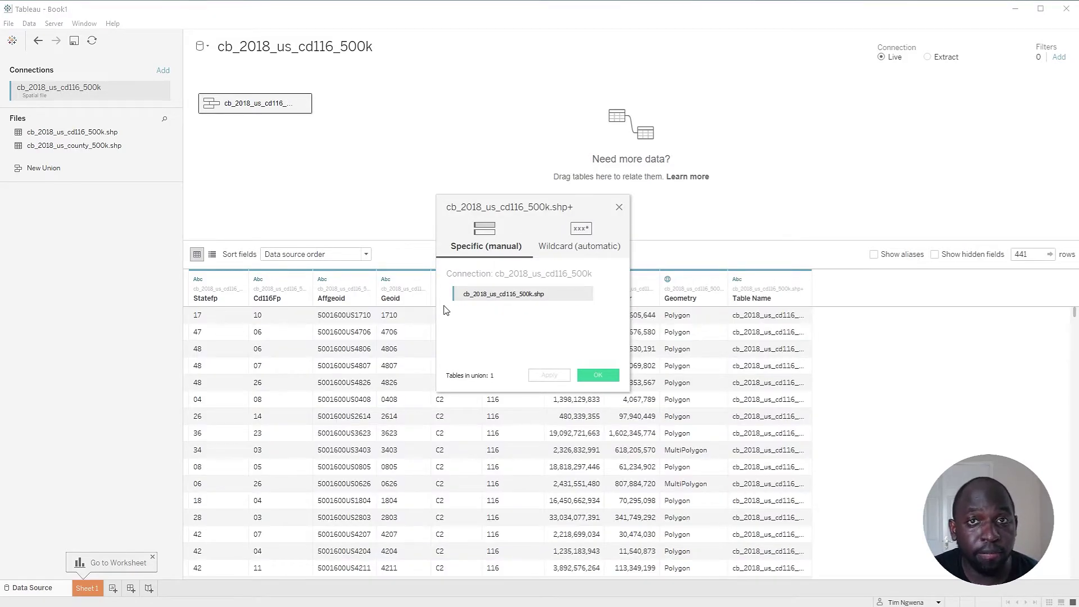
pyautogui.click(63, 145)
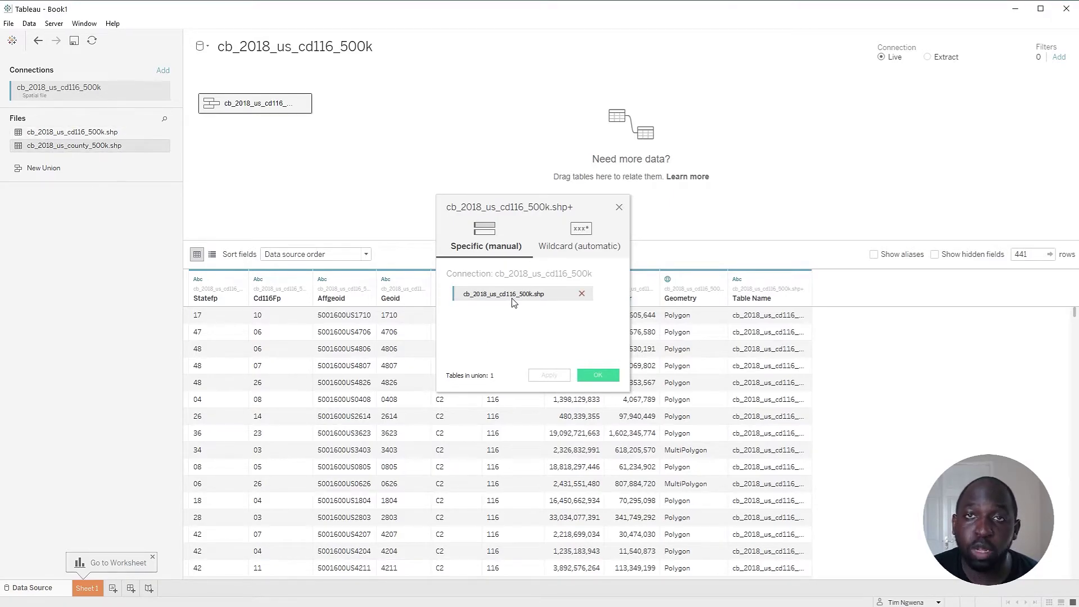
pyautogui.moveTo(69, 151); pyautogui.dragTo(492, 324)
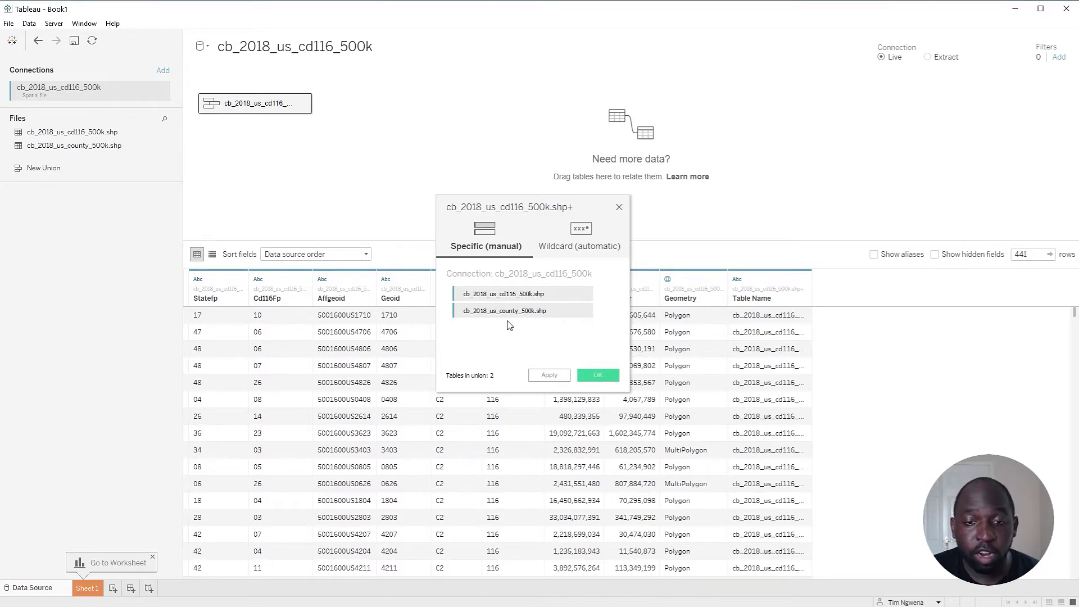
pyautogui.moveTo(509, 302)
pyautogui.click(608, 377)
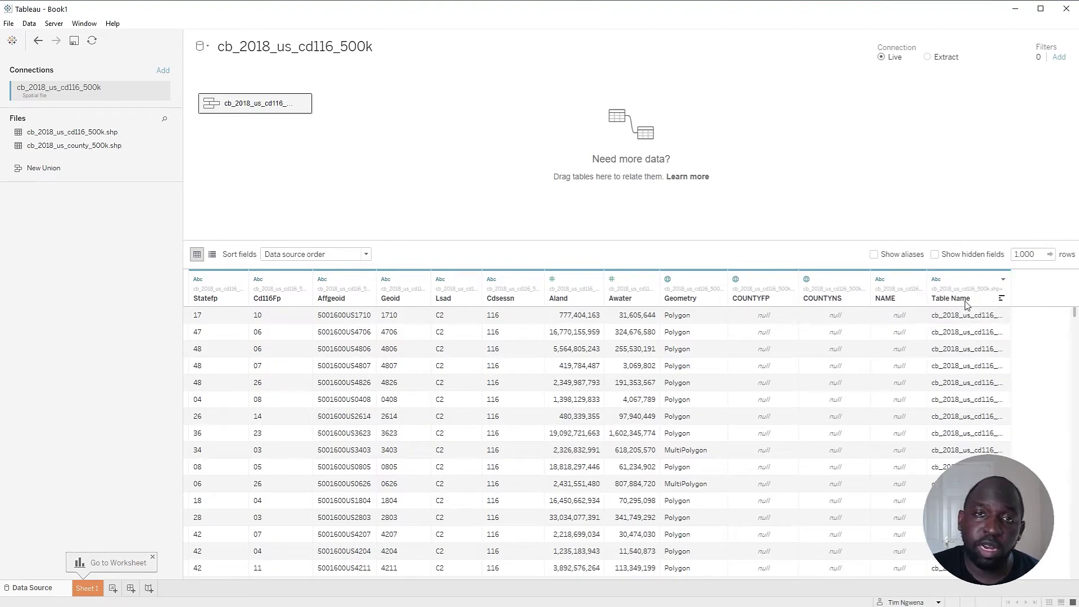
# Step: On Sheet 1, preview Table Name on Rows, remove it, then map the Geometry field
pyautogui.click(89, 590)
pyautogui.moveTo(107, 229); pyautogui.dragTo(346, 85)
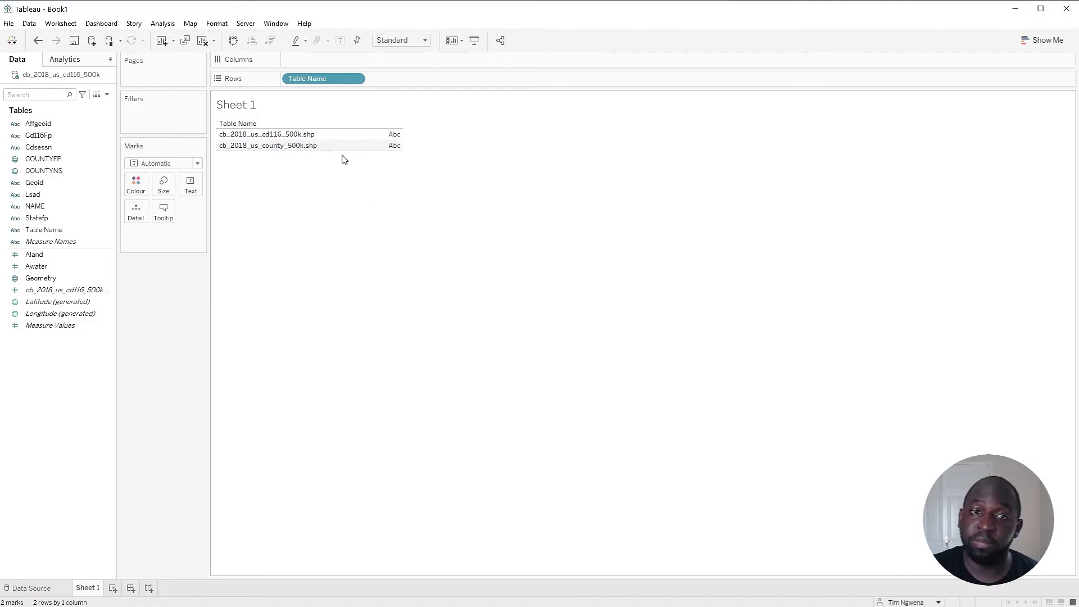
pyautogui.moveTo(323, 81); pyautogui.dragTo(186, 351)
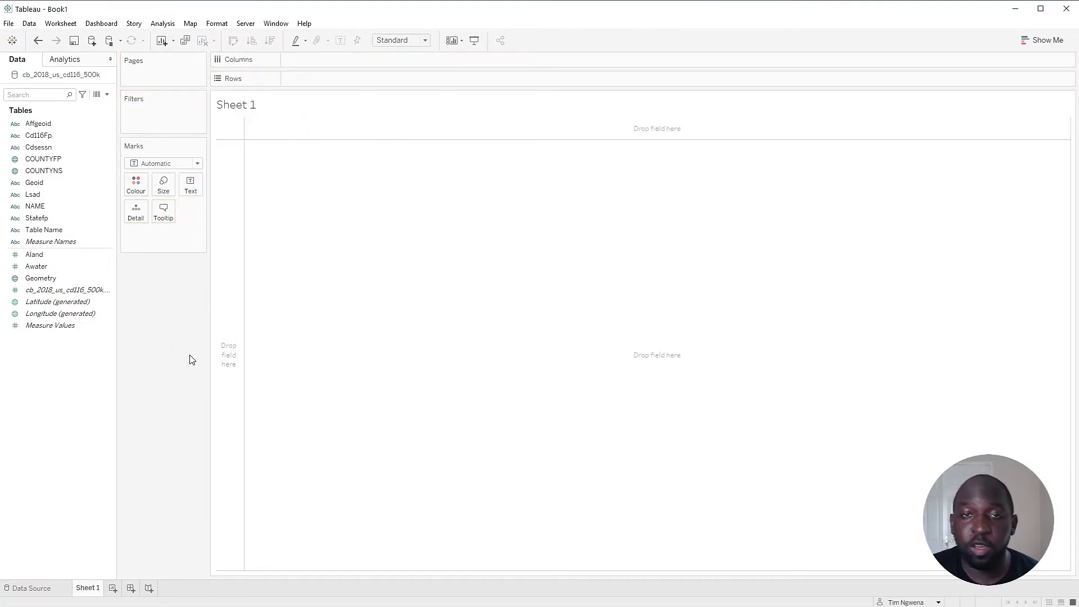
pyautogui.doubleClick(49, 279)
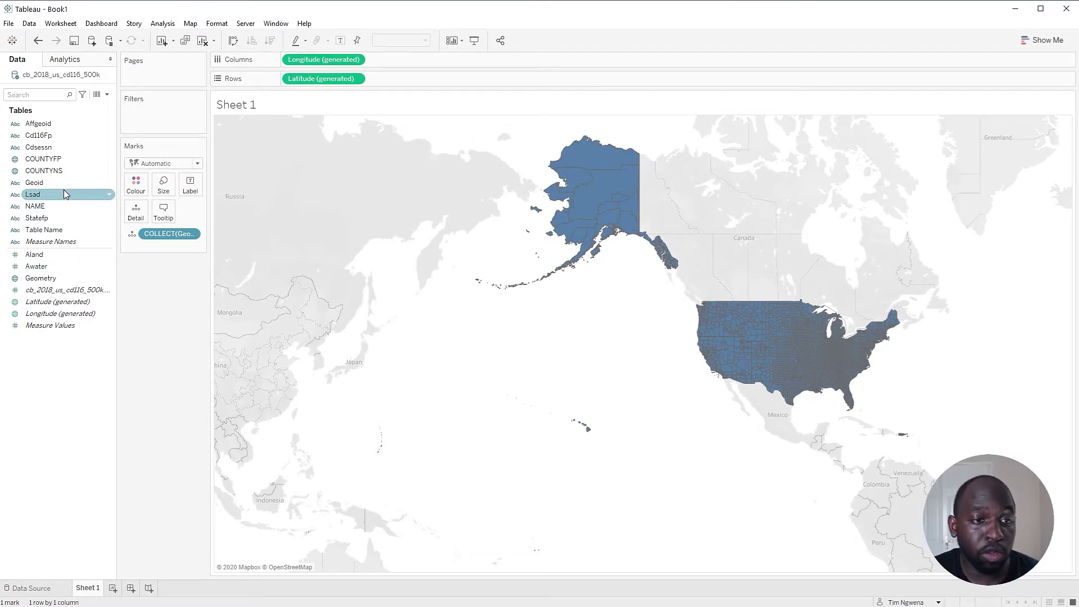
# Step: Put Table Name on Colour, splitting the map into district and county marks
pyautogui.moveTo(44, 229); pyautogui.dragTo(136, 185)
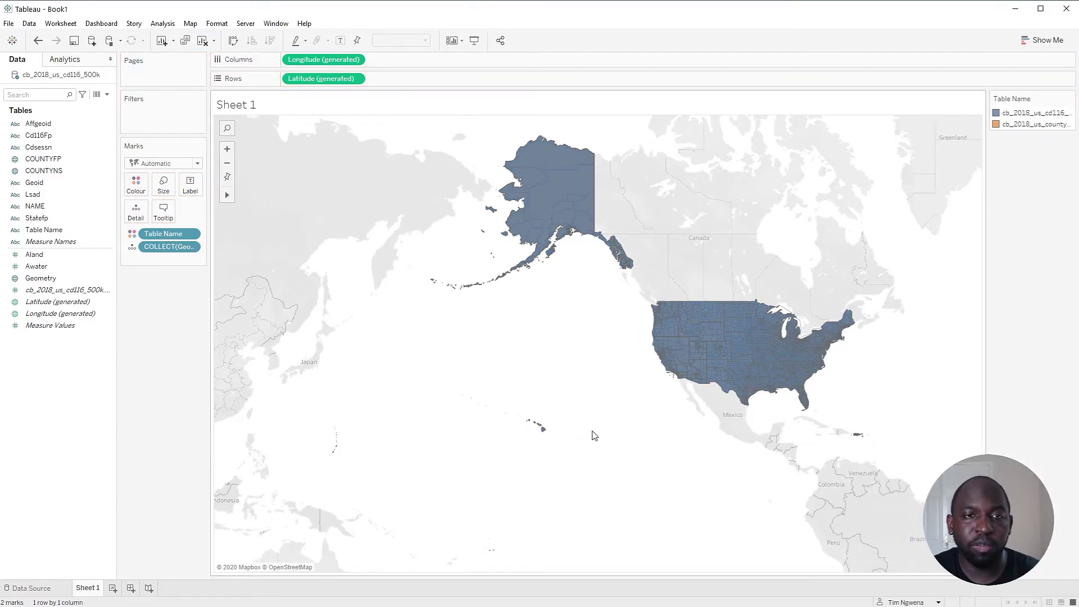
# Step: Pan to centre the United States and zoom in on the central plains
pyautogui.moveTo(228, 195)
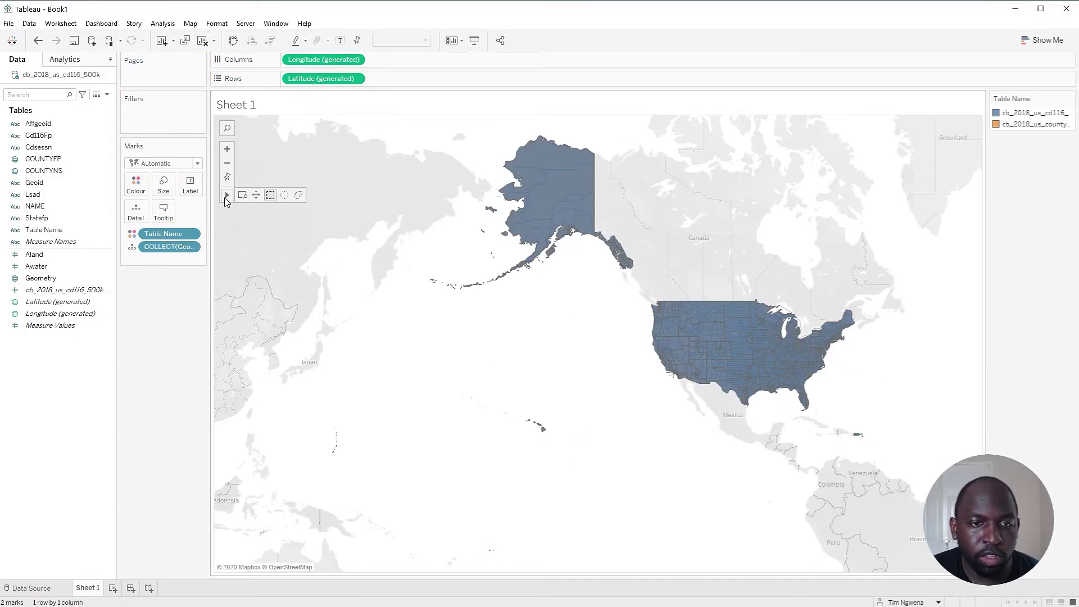
pyautogui.moveTo(569, 369); pyautogui.dragTo(378, 310)
pyautogui.click(227, 148)
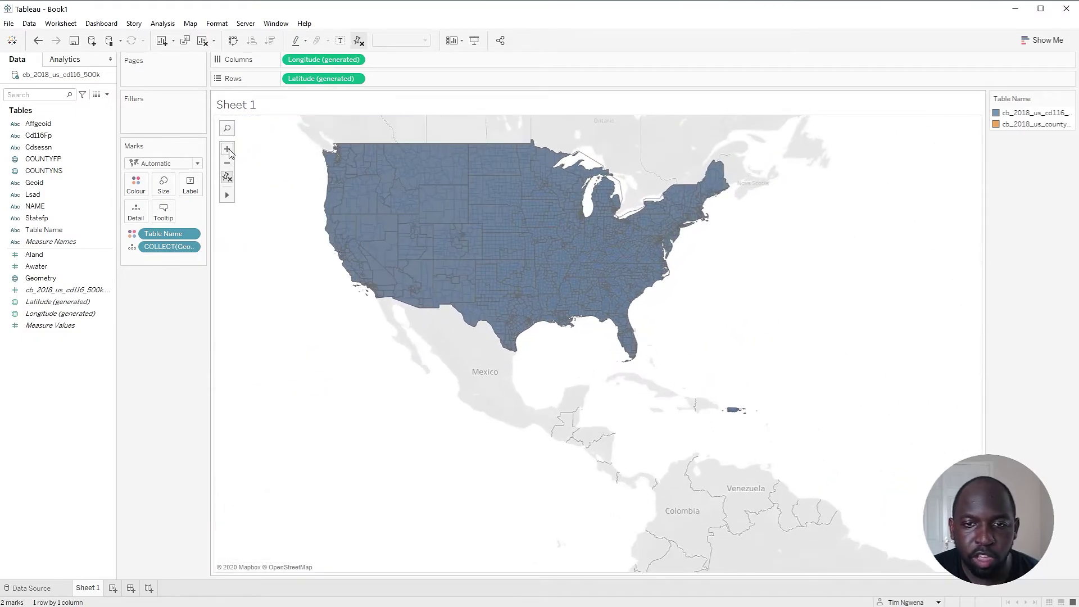
pyautogui.scroll(3, 433, 222)
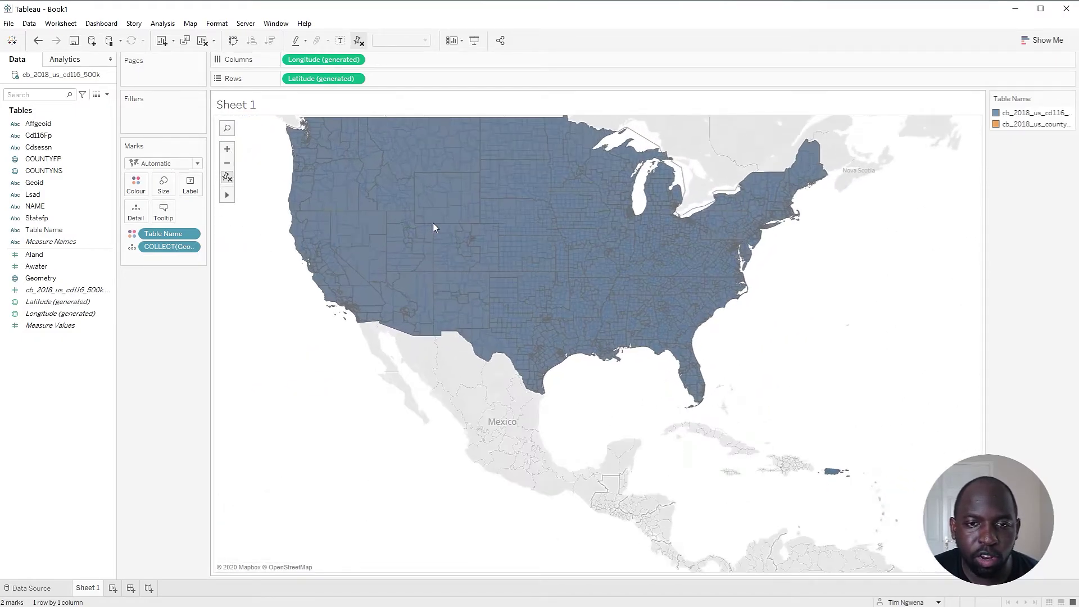
pyautogui.scroll(1, 503, 243)
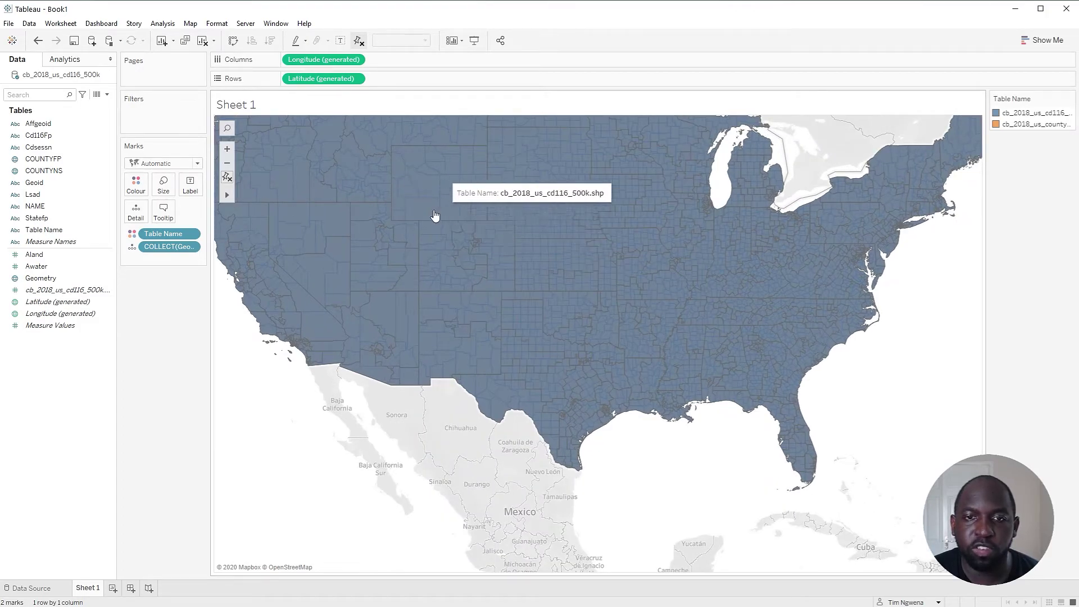
pyautogui.scroll(5, 478, 236)
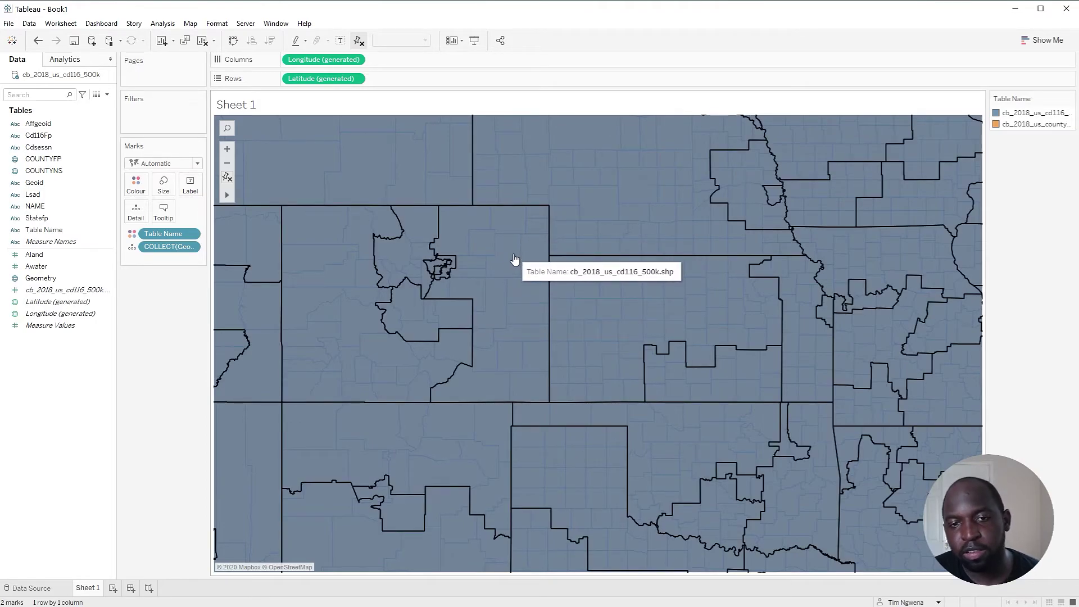
# Step: Highlight the cd116 district shapes via the Table Name legend, then zoom out to the contiguous US
pyautogui.click(1010, 127)
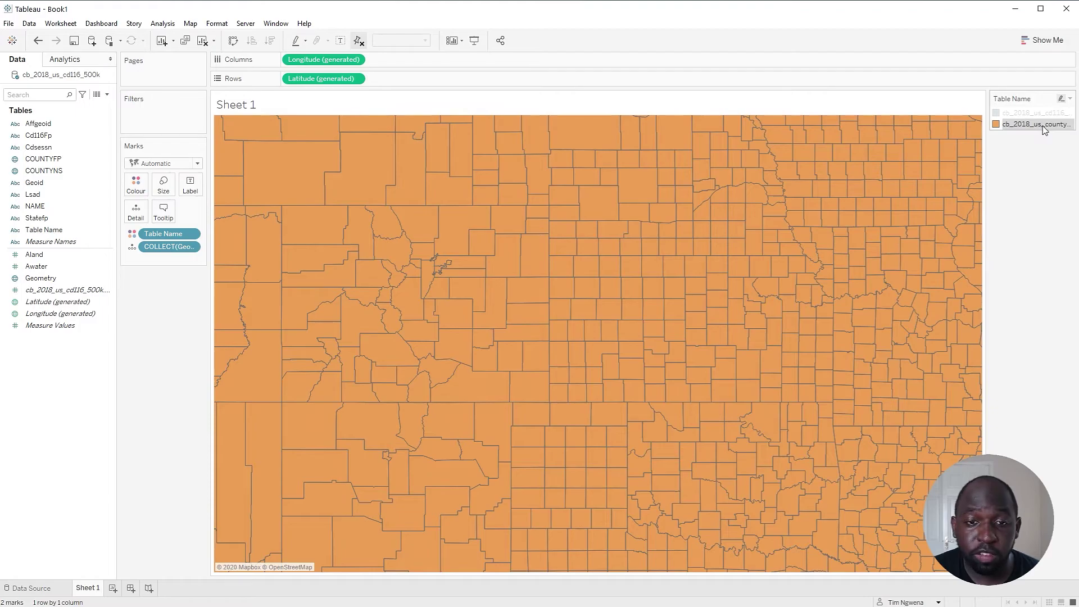
pyautogui.click(1032, 114)
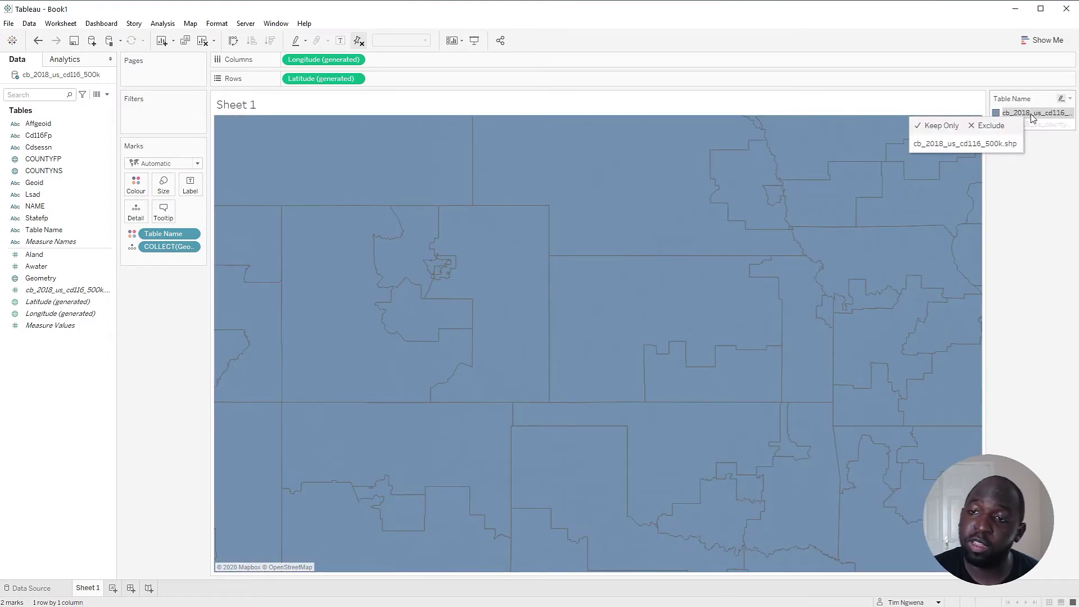
pyautogui.scroll(-4, 492, 255)
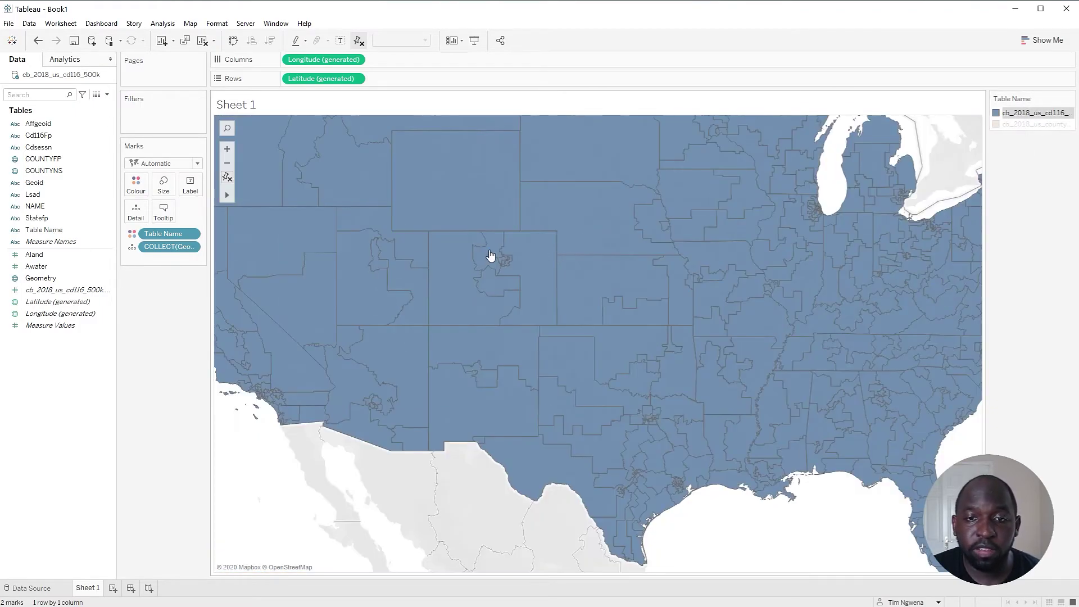
pyautogui.scroll(-2, 507, 257)
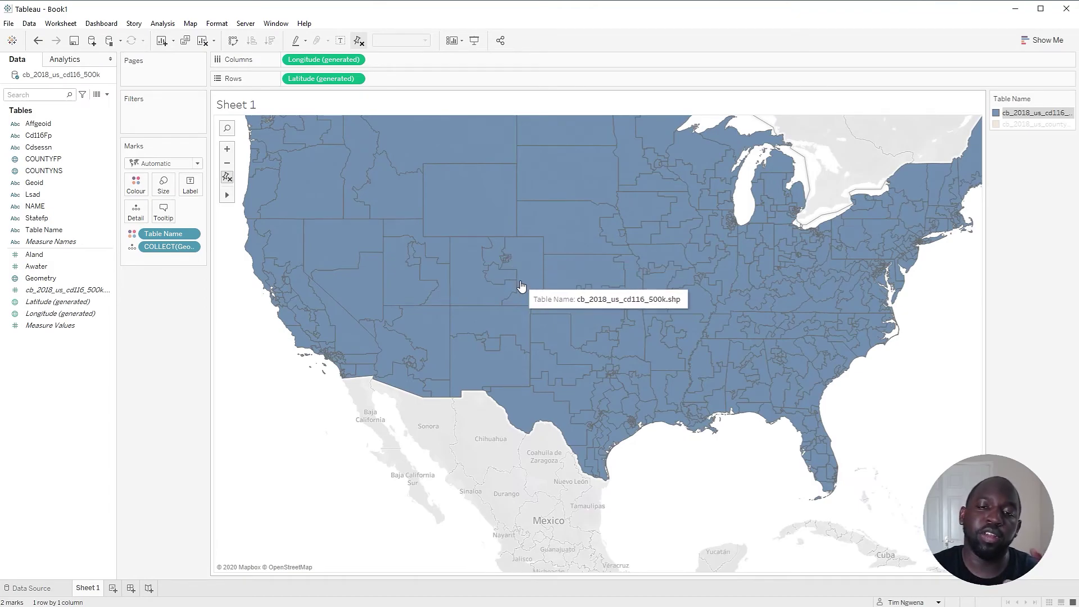
pyautogui.scroll(-1, 488, 295)
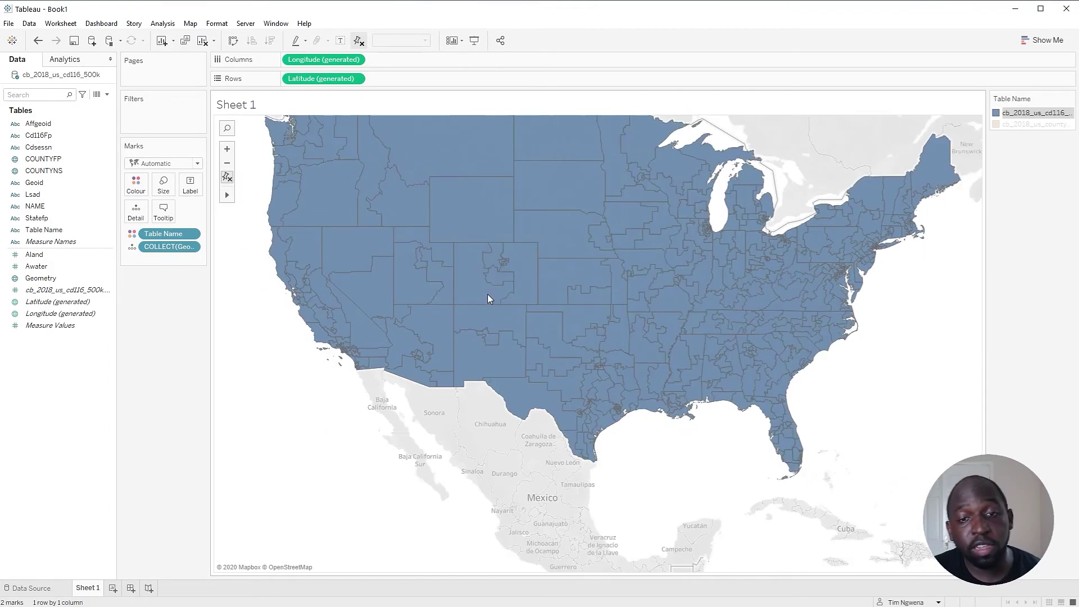
pyautogui.scroll(-1, 494, 290)
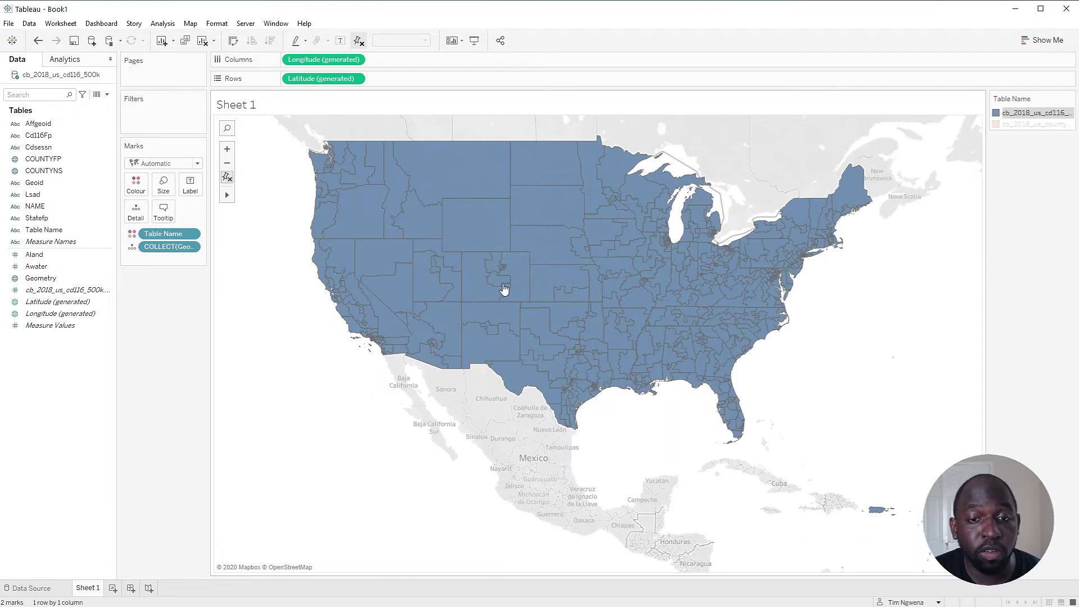
pyautogui.click(503, 288)
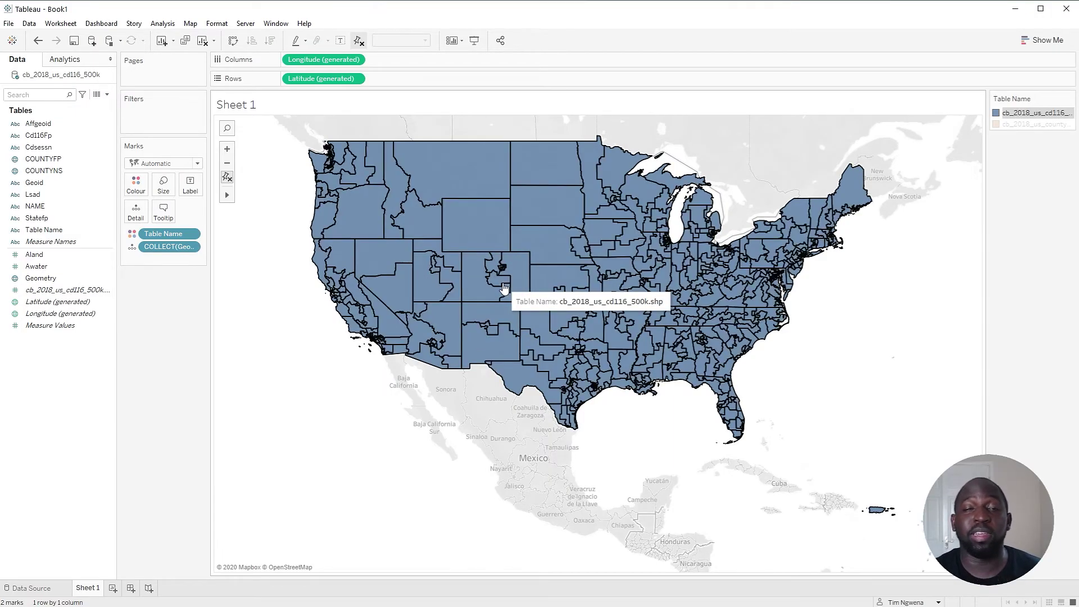